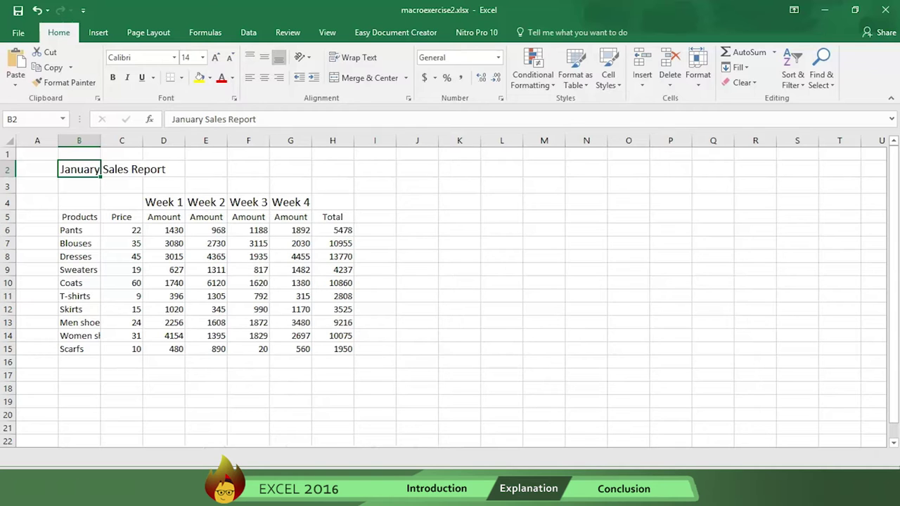
Enable the Developer tab under Main Tabs in Excel Options' Customize Ribbon settings.
click(9, 35)
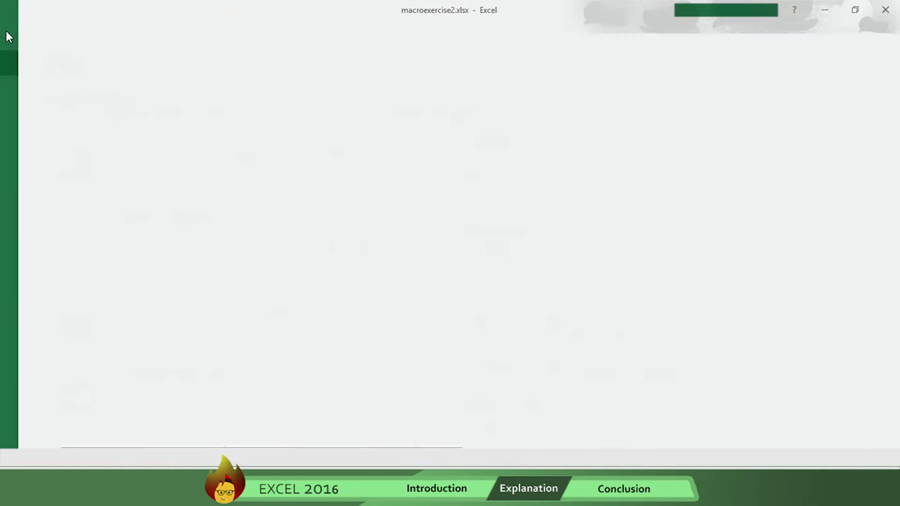
click(36, 383)
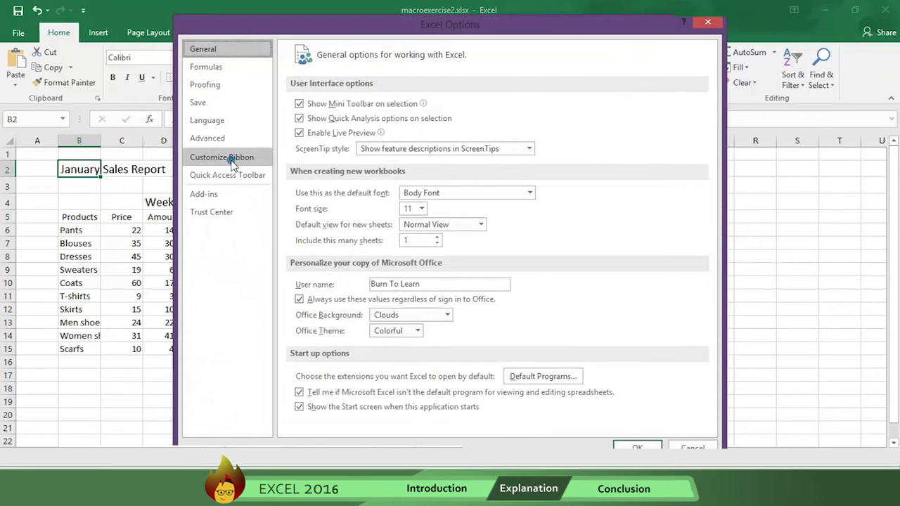
click(234, 158)
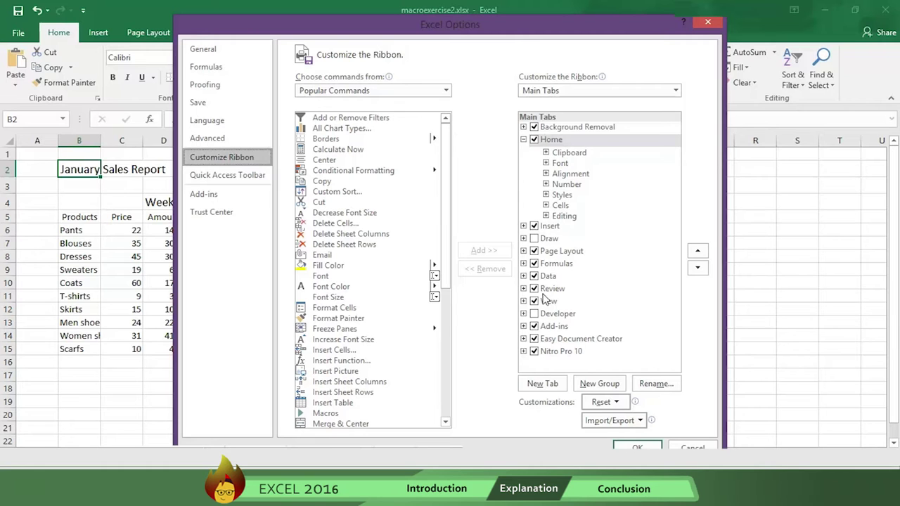
click(534, 314)
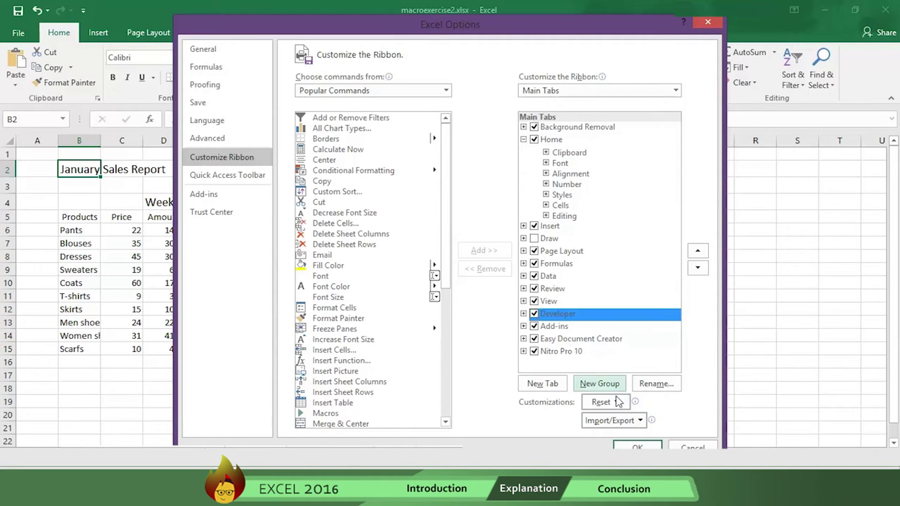
click(637, 448)
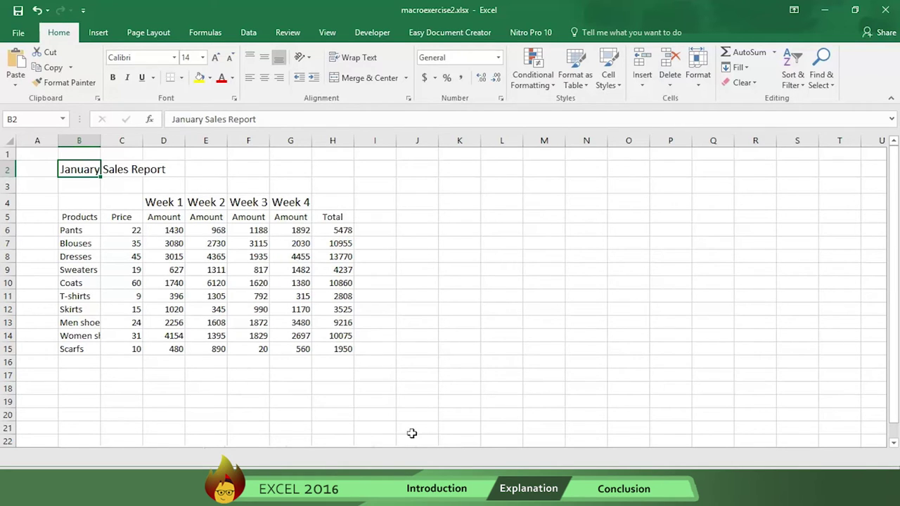
Begin recording macro Macro1 with shortcut Ctrl+Shift+L, stored in This Workbook.
click(370, 31)
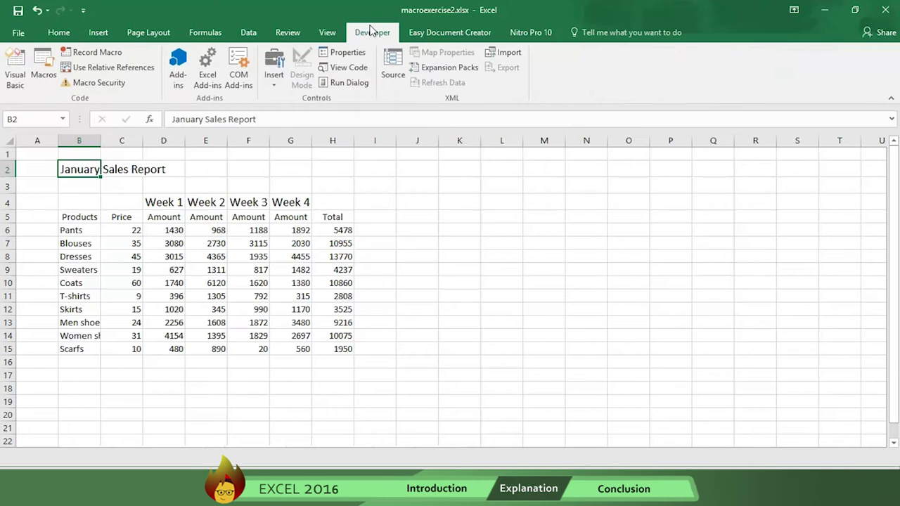
click(105, 56)
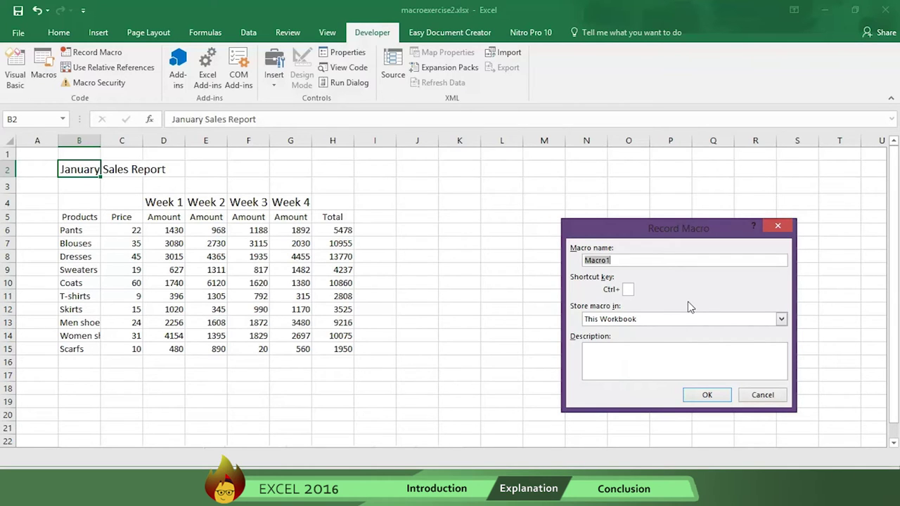
click(627, 260)
click(628, 288)
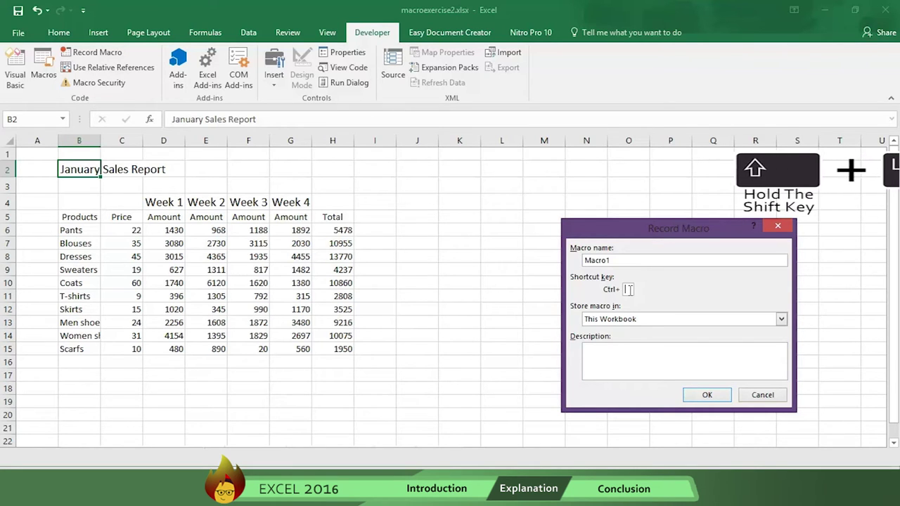
text(L)
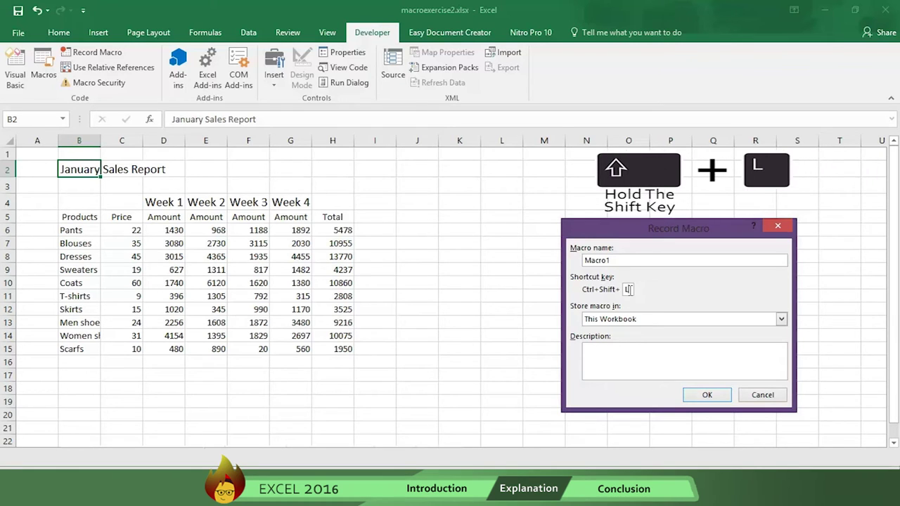
click(697, 320)
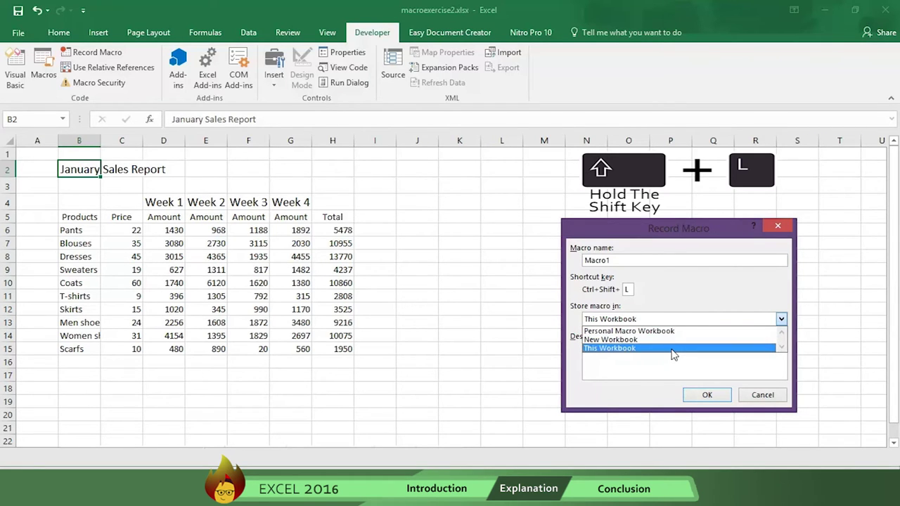
click(671, 349)
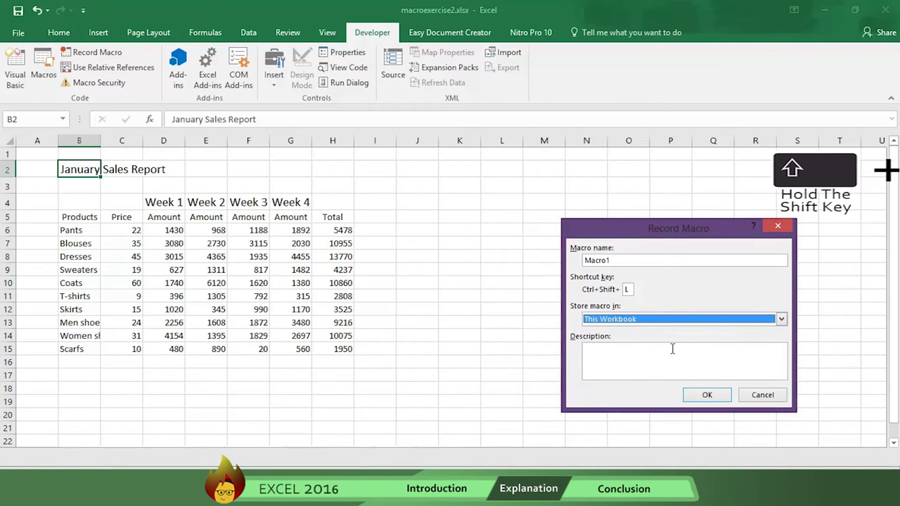
click(706, 394)
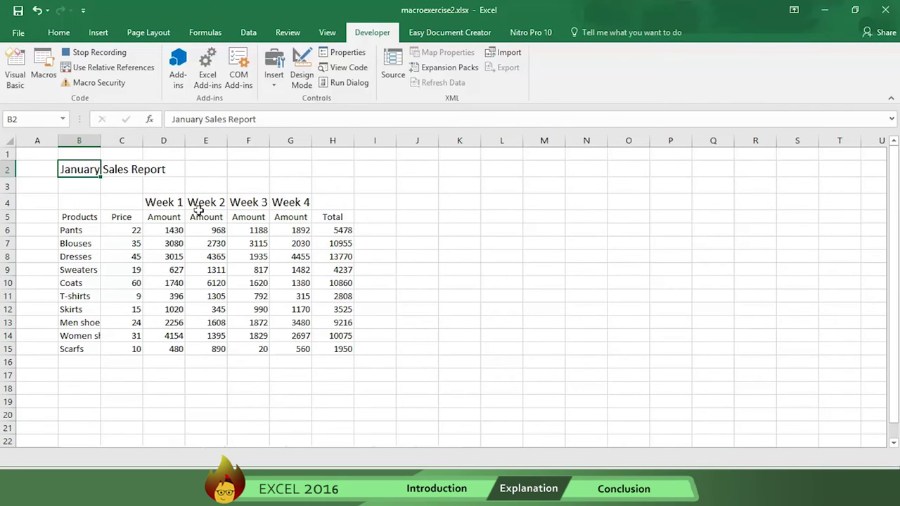
Bold the January Sales Report title and the Week 1 to Week 4 headings.
click(59, 32)
click(112, 77)
click(169, 203)
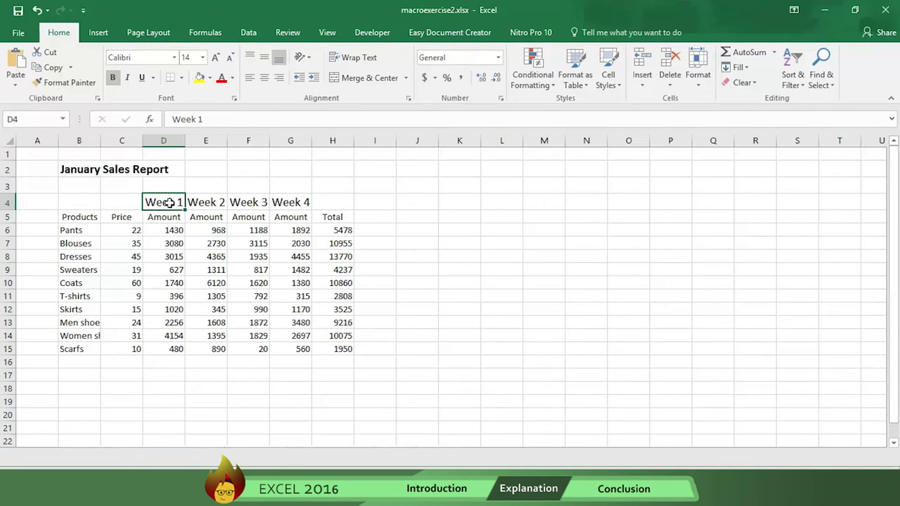
drag(169, 203, 302, 201)
click(113, 77)
Make header row B5:H5 bold with white text and a dark blue fill.
drag(80, 218, 344, 218)
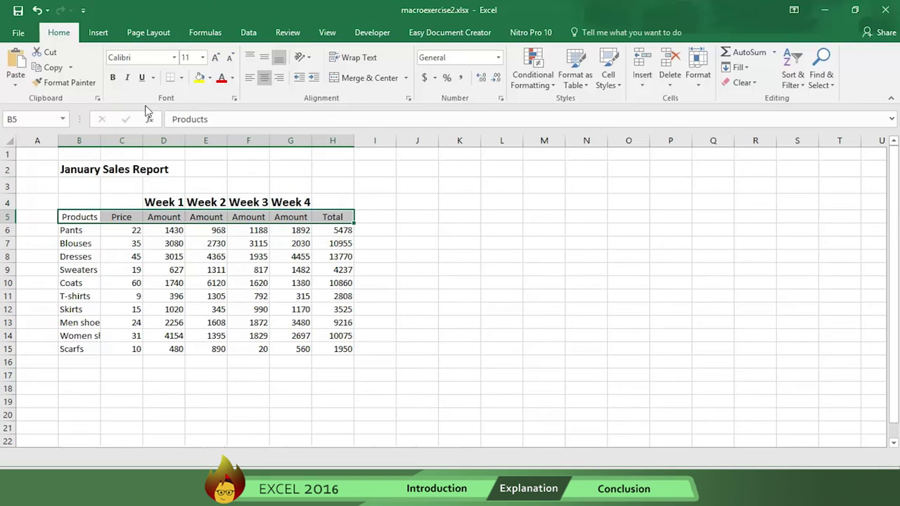
click(113, 77)
click(231, 77)
click(218, 125)
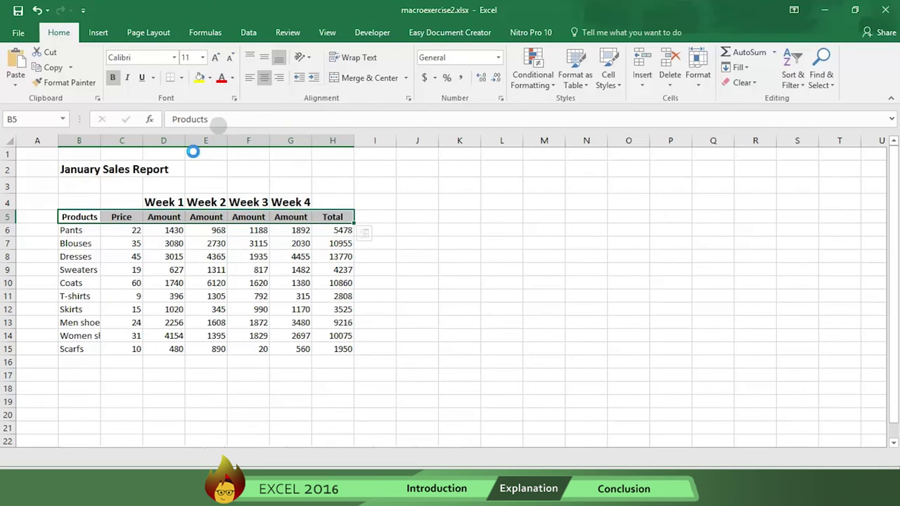
drag(70, 217, 339, 218)
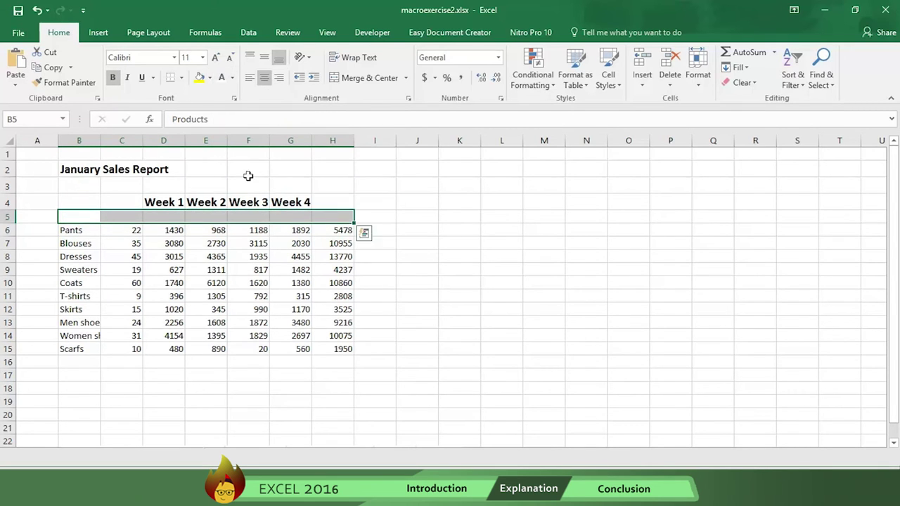
click(209, 77)
click(248, 123)
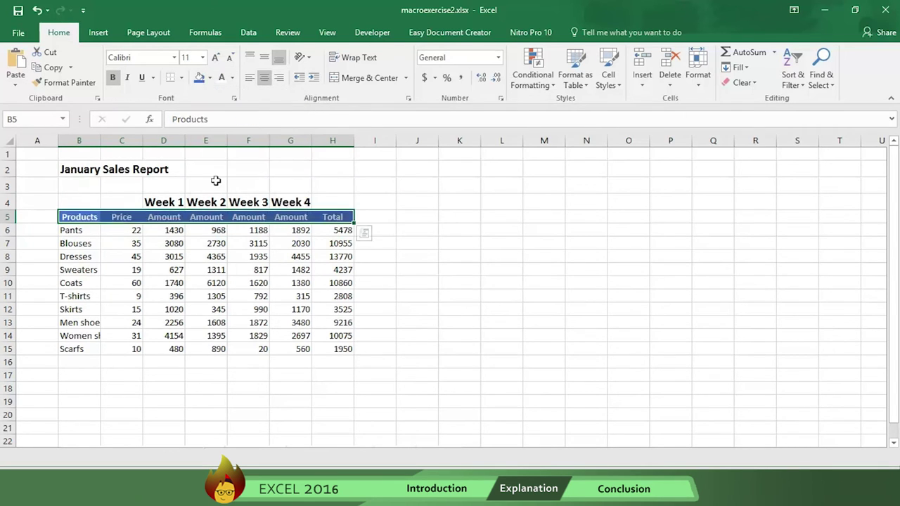
Autofit columns B and C to fit the product names and prices.
double_click(101, 140)
drag(217, 140, 237, 140)
double_click(237, 141)
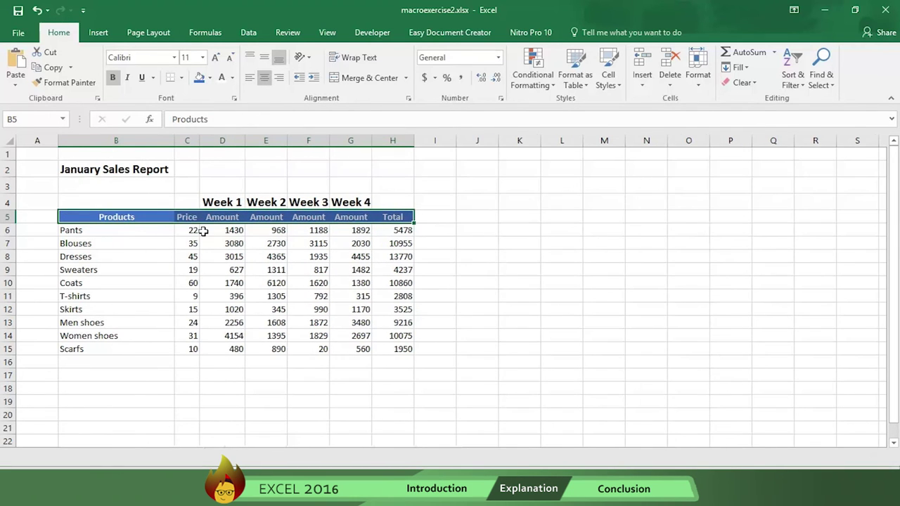
Format C6:H15 as dollar currency through Format Cells.
drag(203, 230, 406, 345)
right_click(388, 338)
click(449, 325)
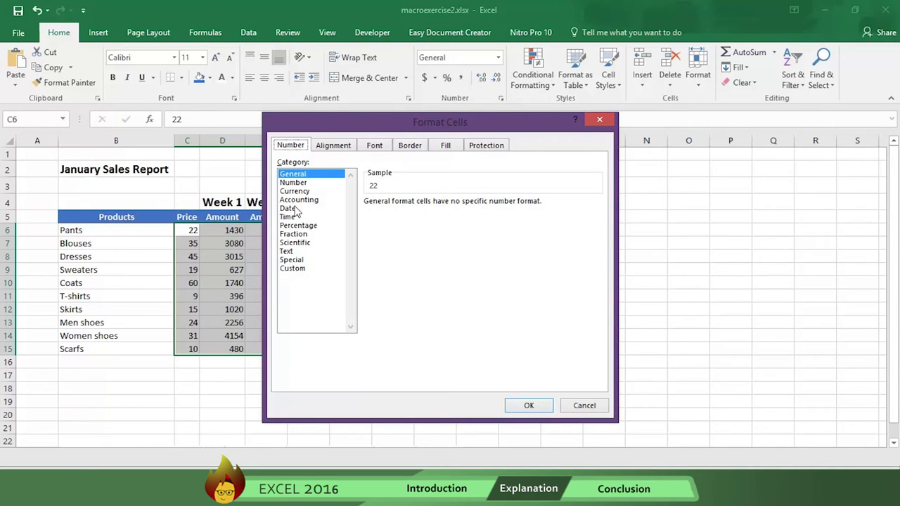
click(293, 182)
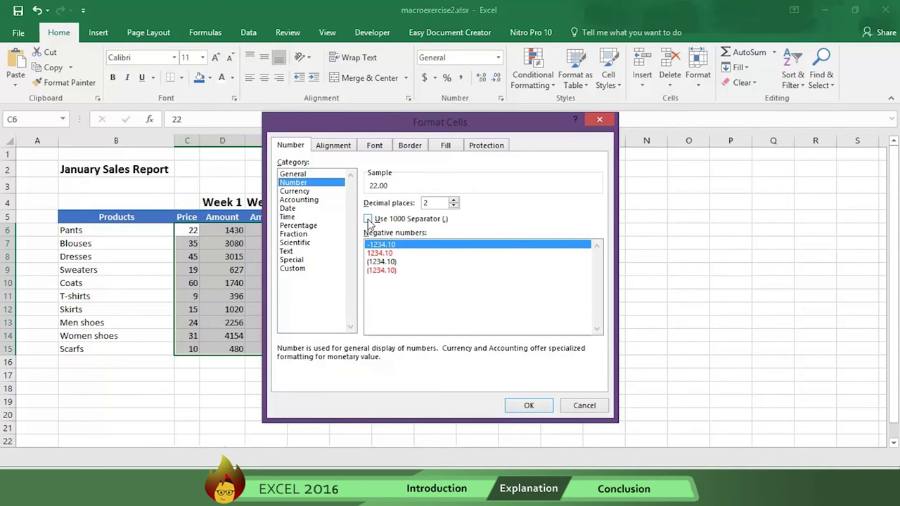
click(293, 268)
click(411, 307)
click(534, 405)
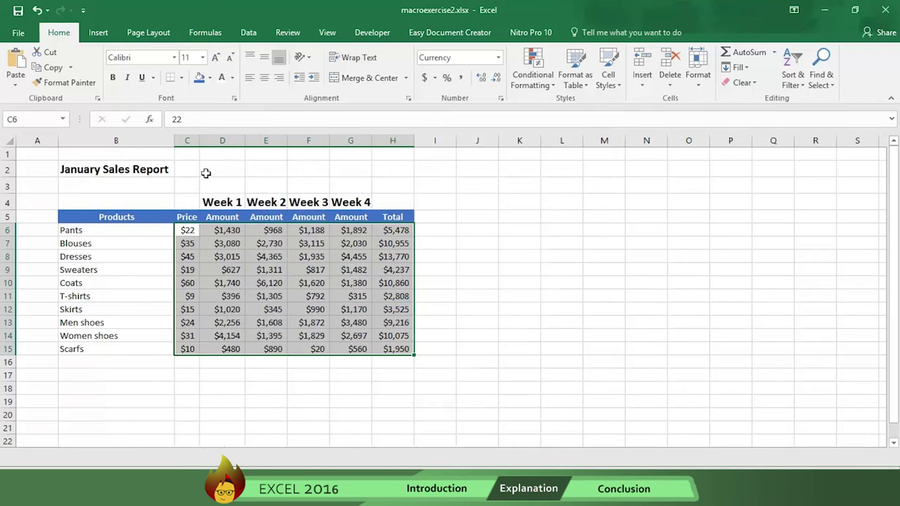
Widen column E and columns F through H, then deselect the range.
drag(287, 140, 336, 141)
drag(375, 140, 422, 140)
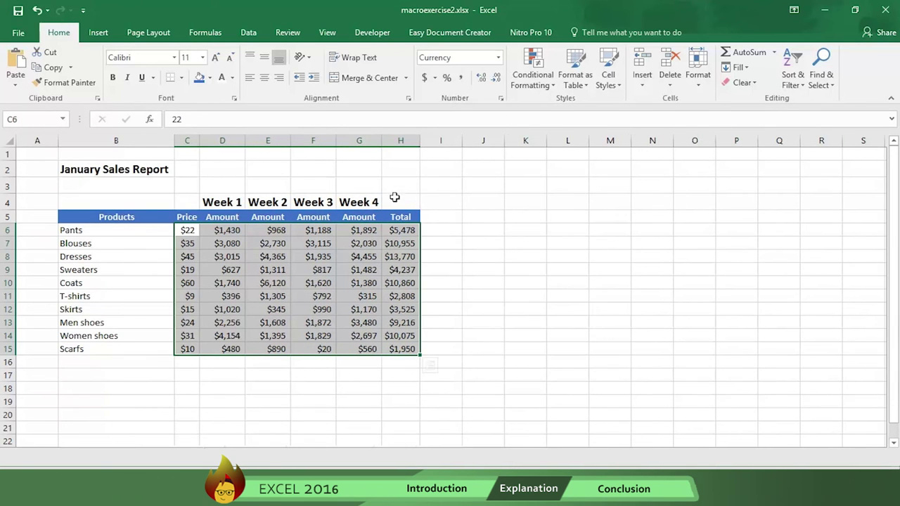
click(186, 232)
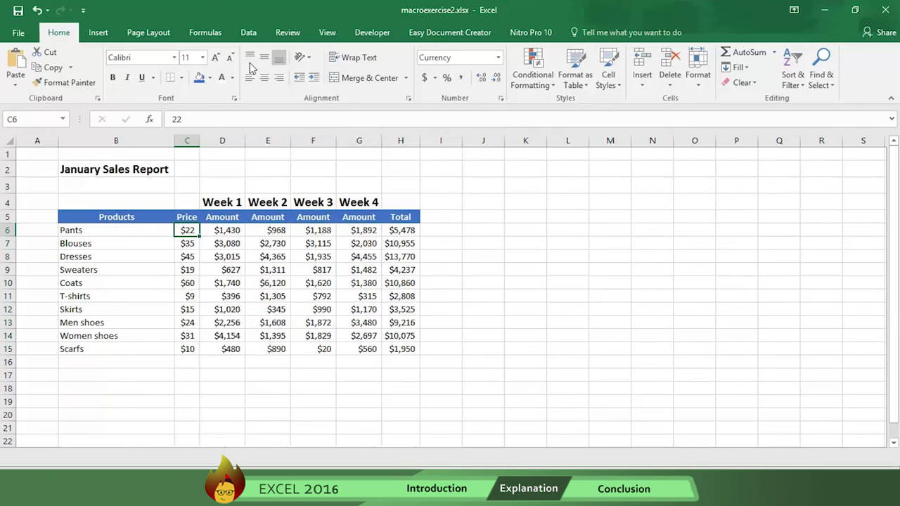
Stop recording, select B5 on the February report, and run the macro's shortcut.
click(354, 34)
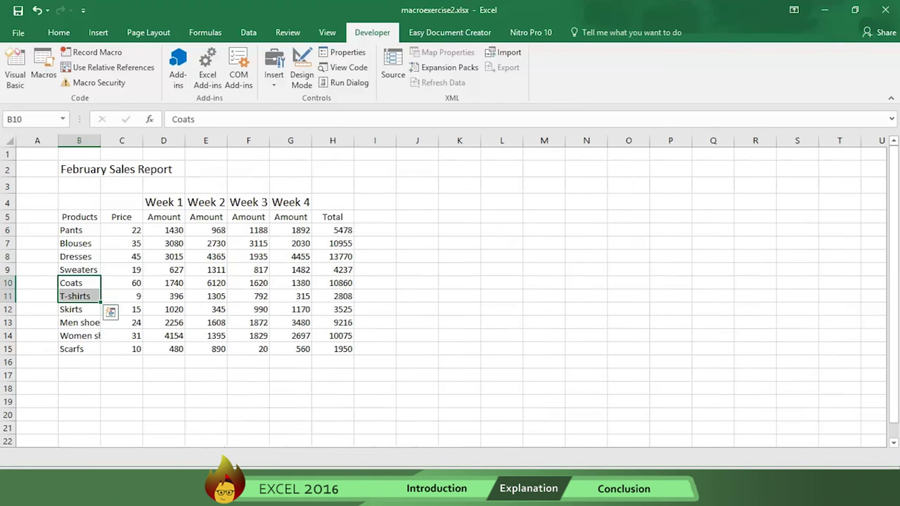
click(79, 218)
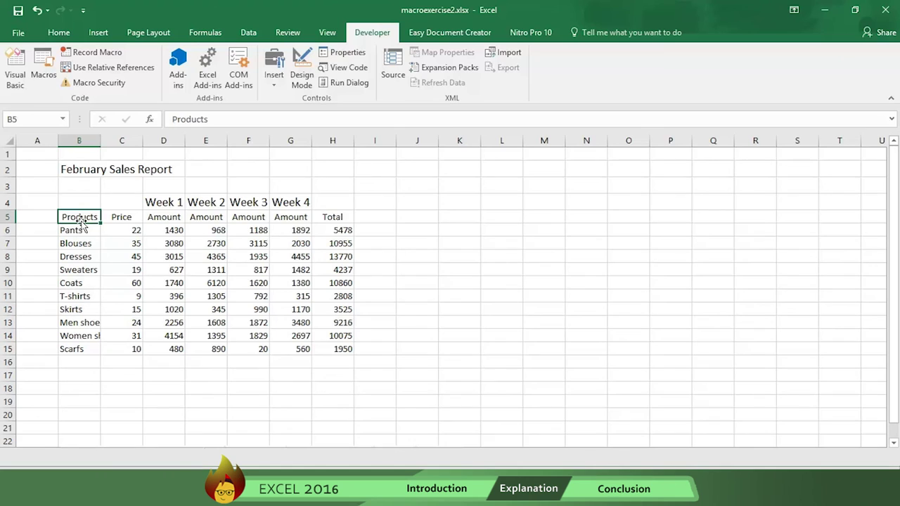
key(ctrl+shift+f)
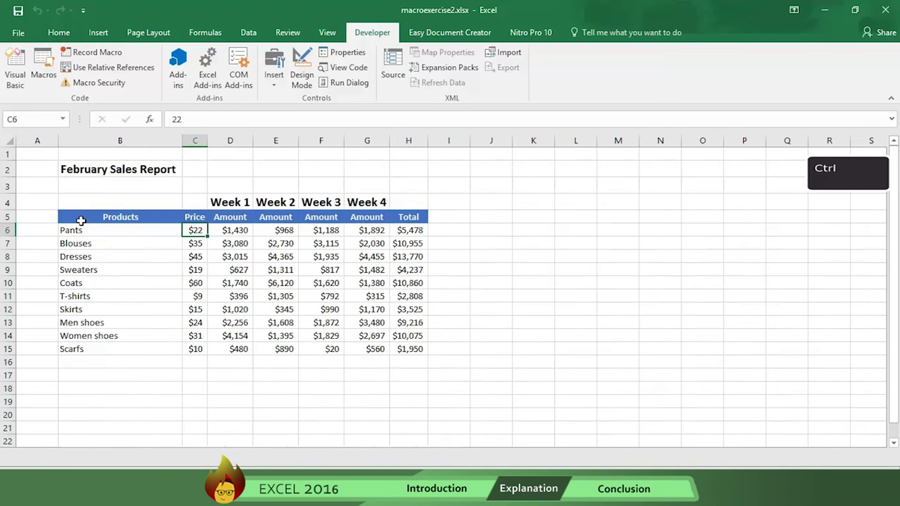